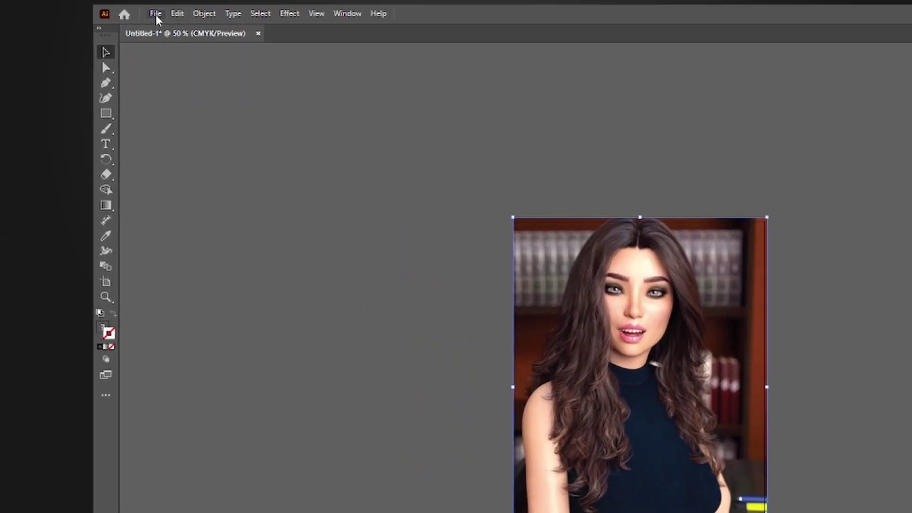
# - Open the Export As dialog for the portrait photo document from the File menu
pyautogui.click(51, 7)
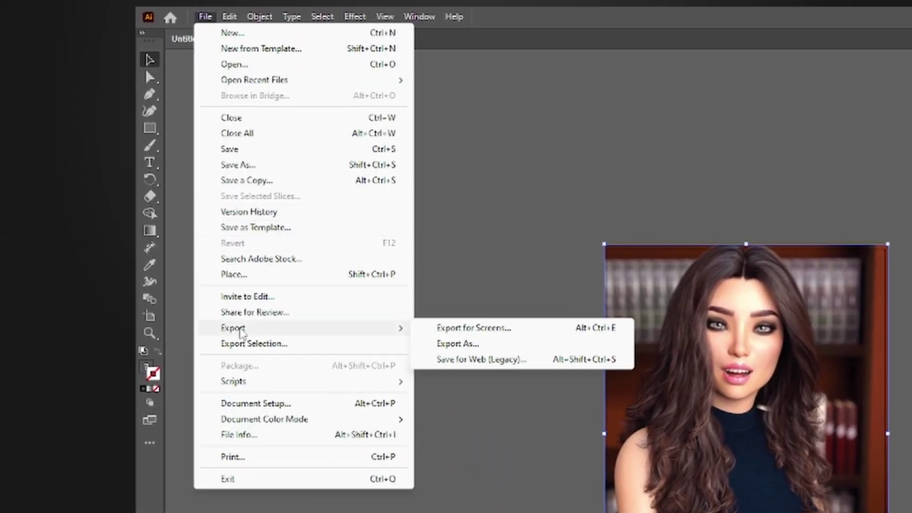
pyautogui.moveTo(233, 327)
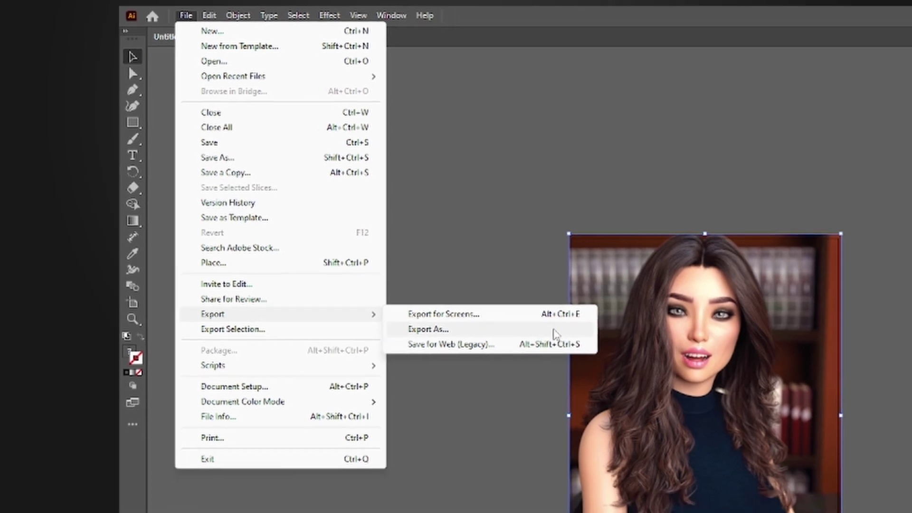
pyautogui.click(554, 331)
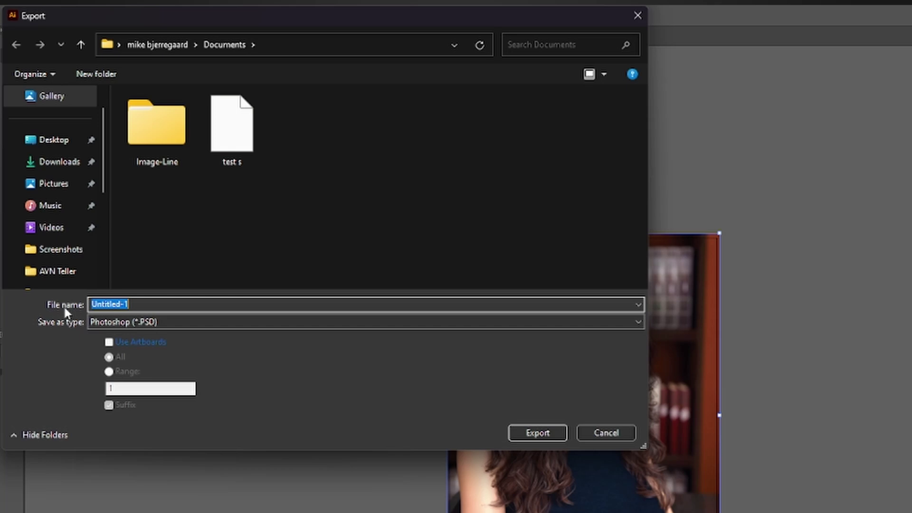
pyautogui.write('test')
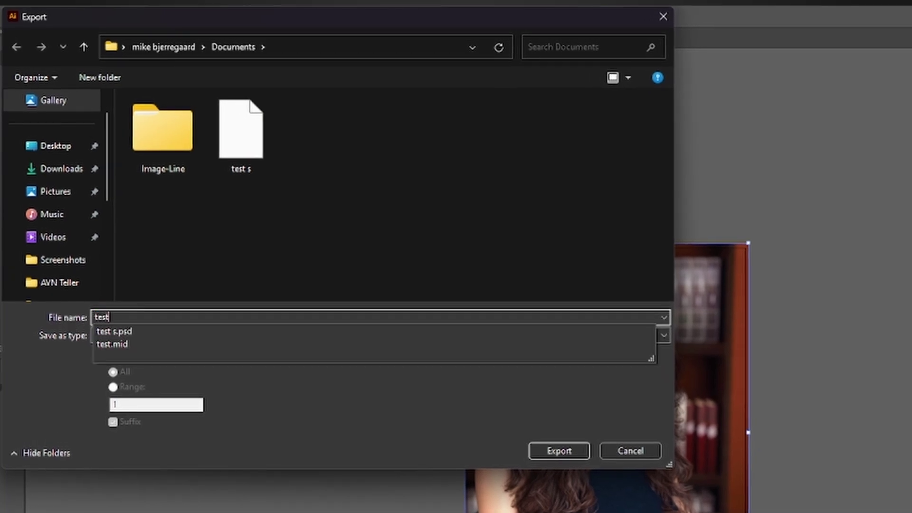
pyautogui.write(' 3')
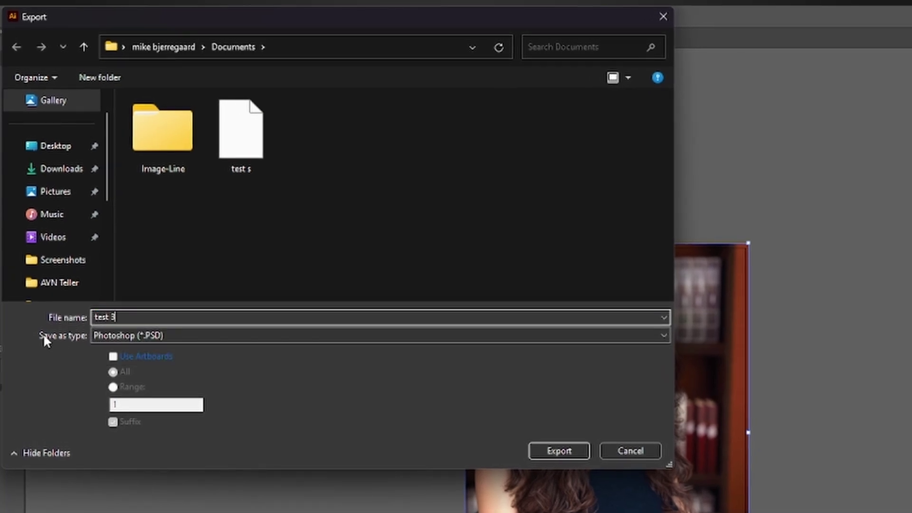
# - Export the document as SVG (*.SVG) named 'test 3' to Documents
pyautogui.click(103, 335)
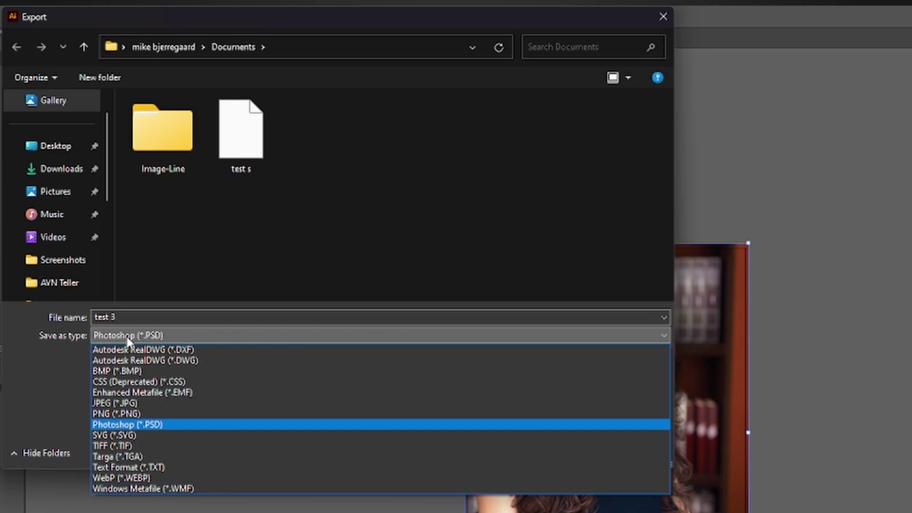
pyautogui.click(144, 435)
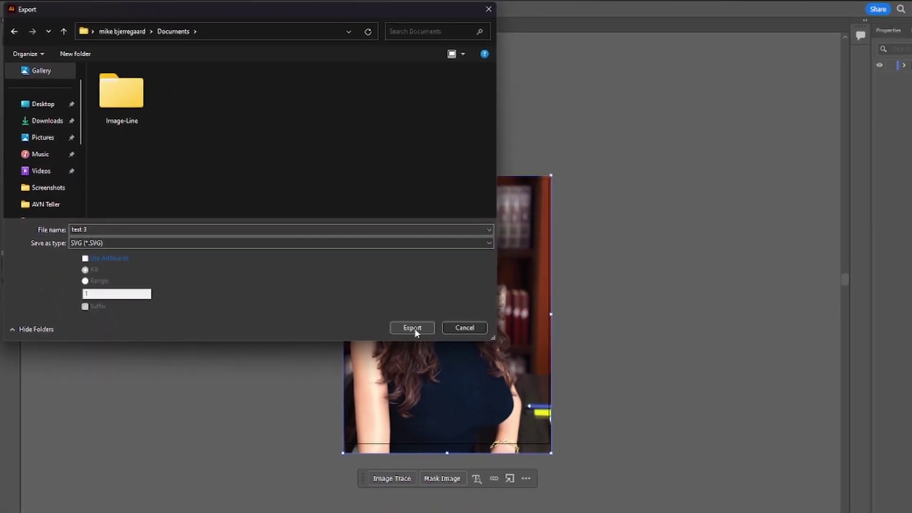
pyautogui.click(488, 391)
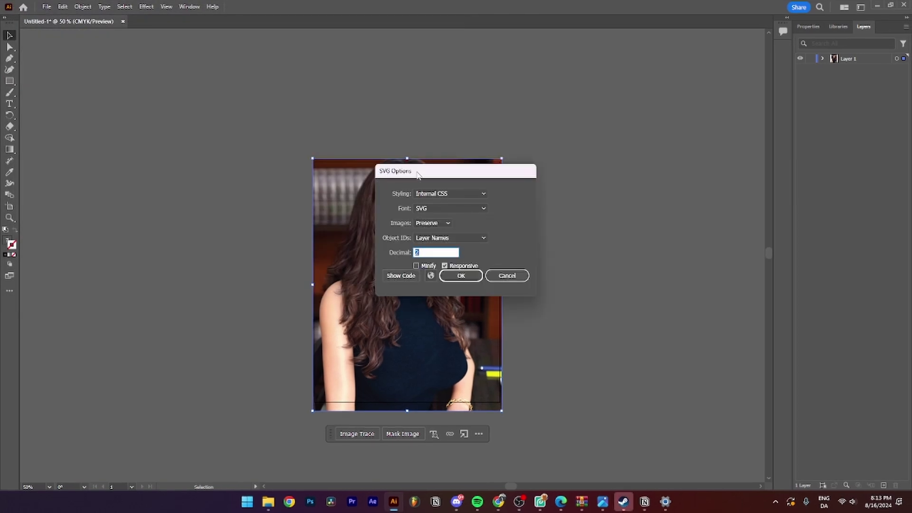
# - Confirm the SVG export with Internal CSS styling, preserved images and layer-name object IDs
pyautogui.click(431, 196)
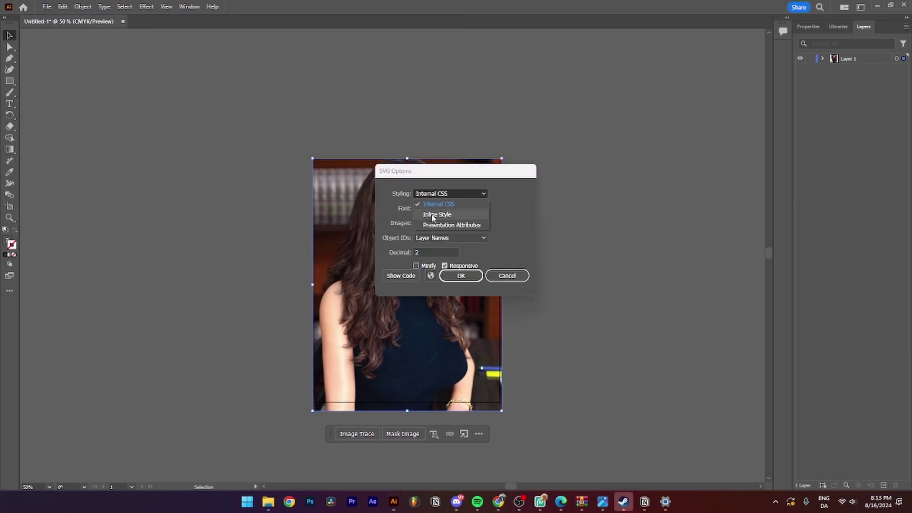
pyautogui.click(432, 196)
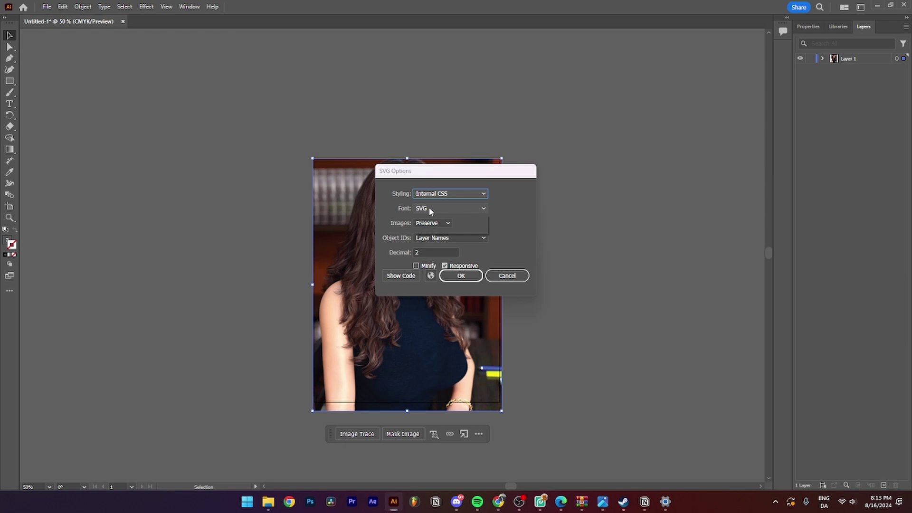
pyautogui.press('Tab')
pyautogui.click(428, 225)
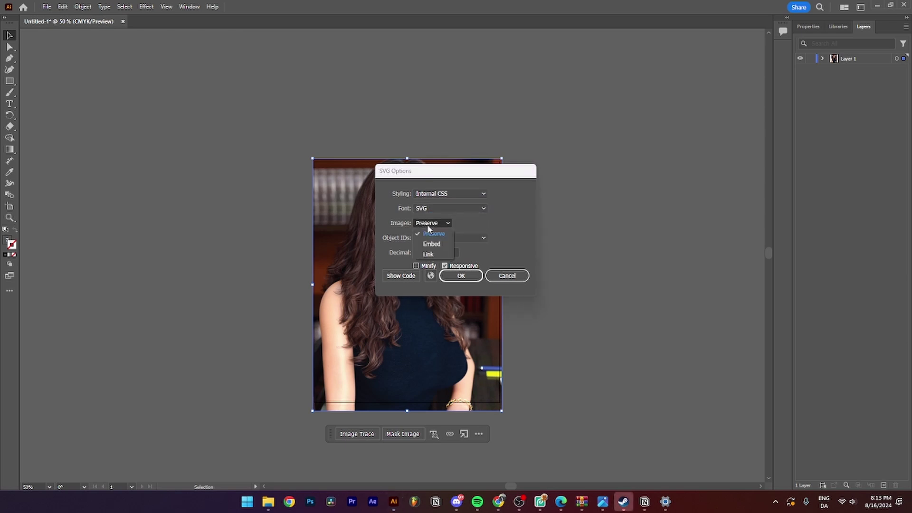
pyautogui.click(435, 234)
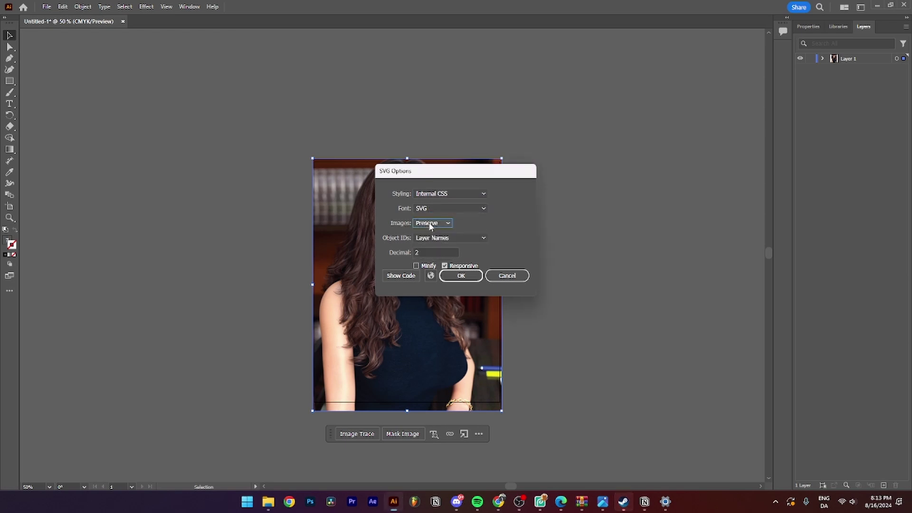
pyautogui.click(435, 240)
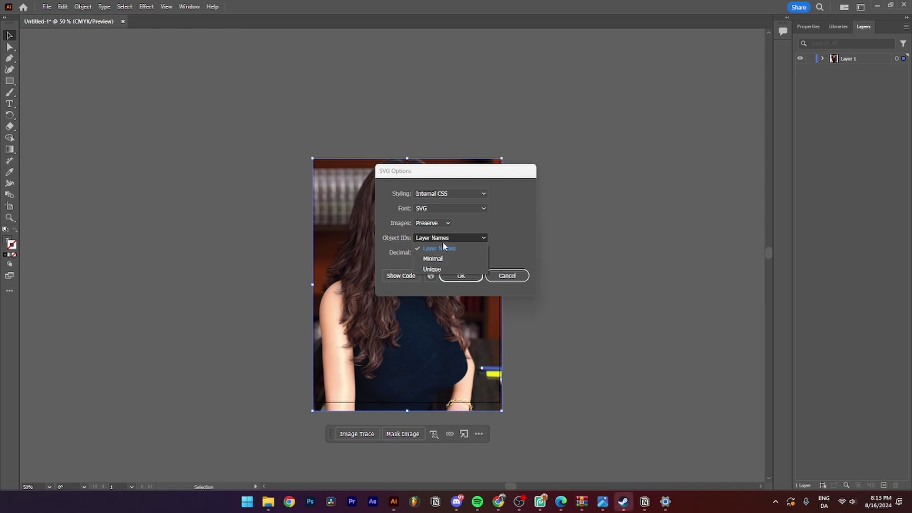
pyautogui.click(443, 242)
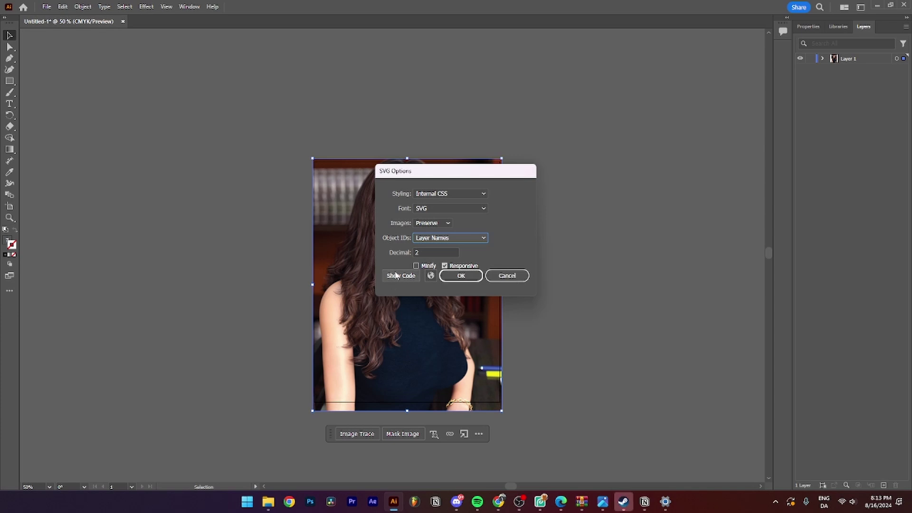
pyautogui.click(461, 277)
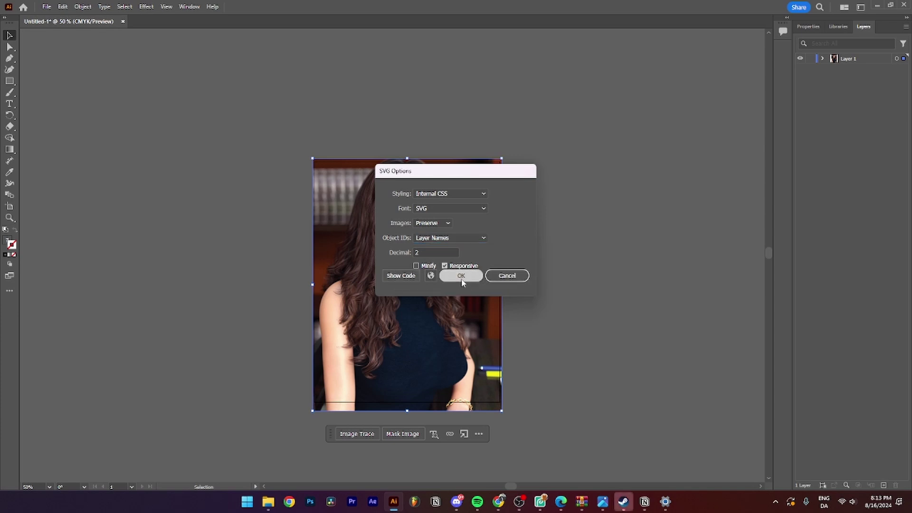